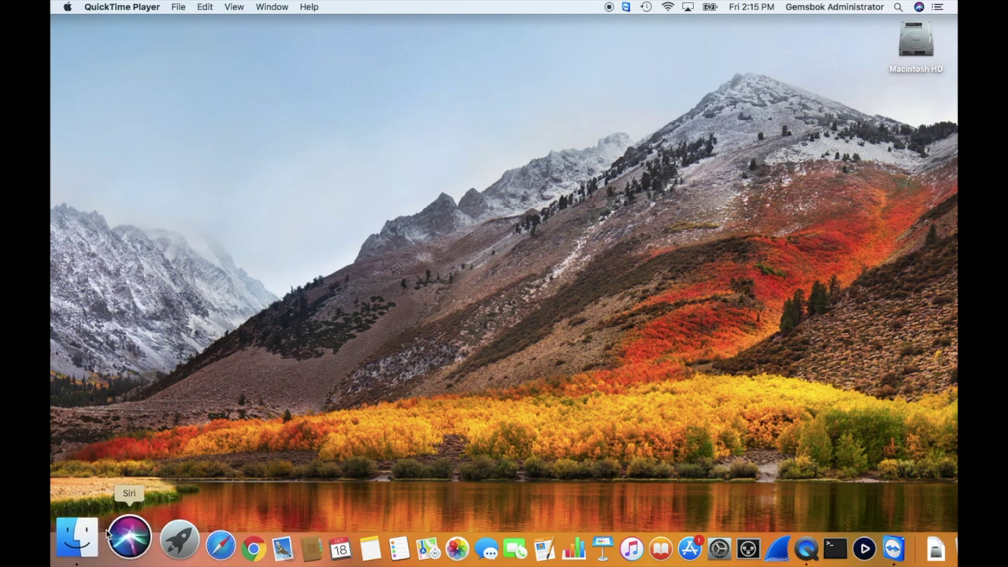
- Open the App Store, view the macOS Catalina page, then return to Featured
click(637, 540)
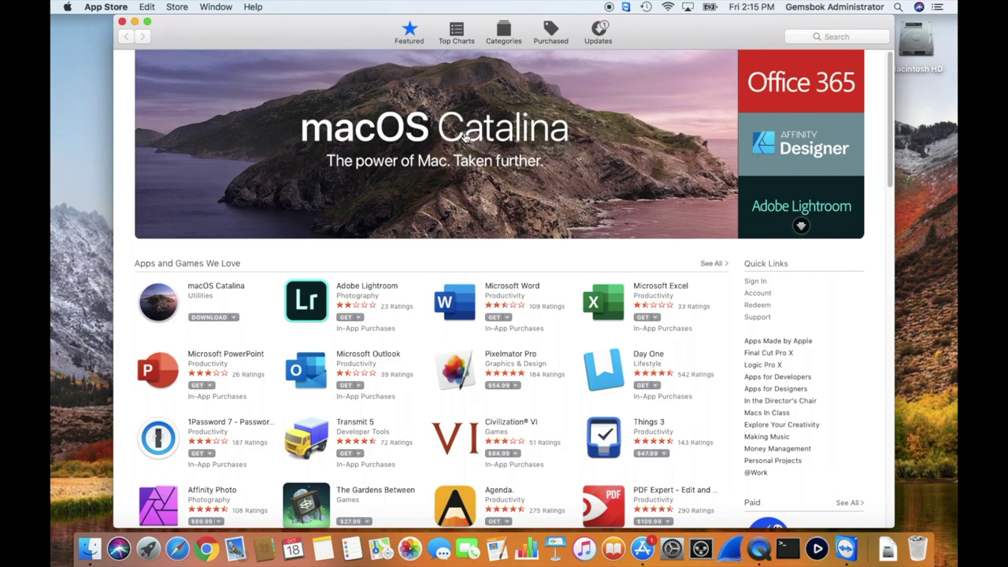
click(466, 137)
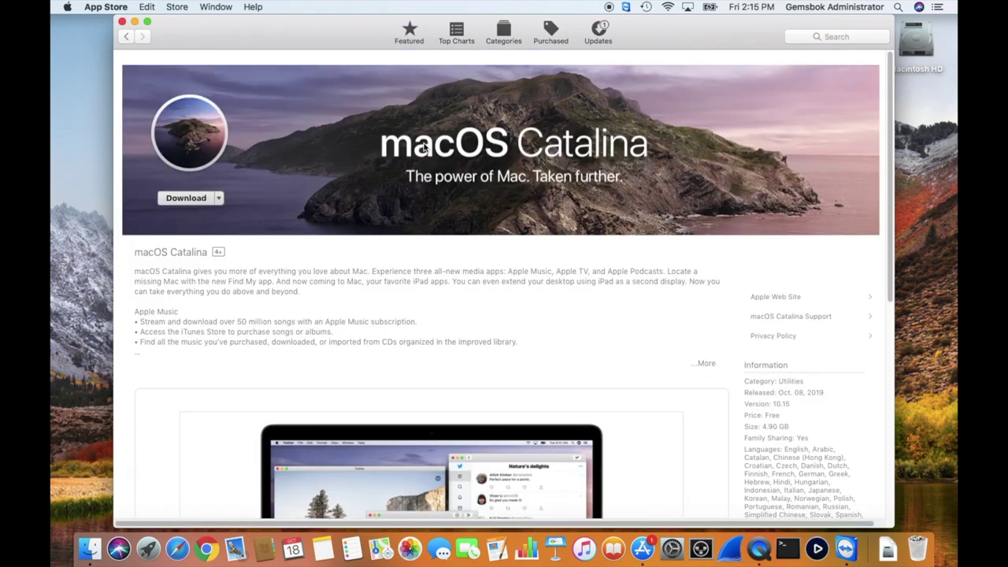
click(408, 31)
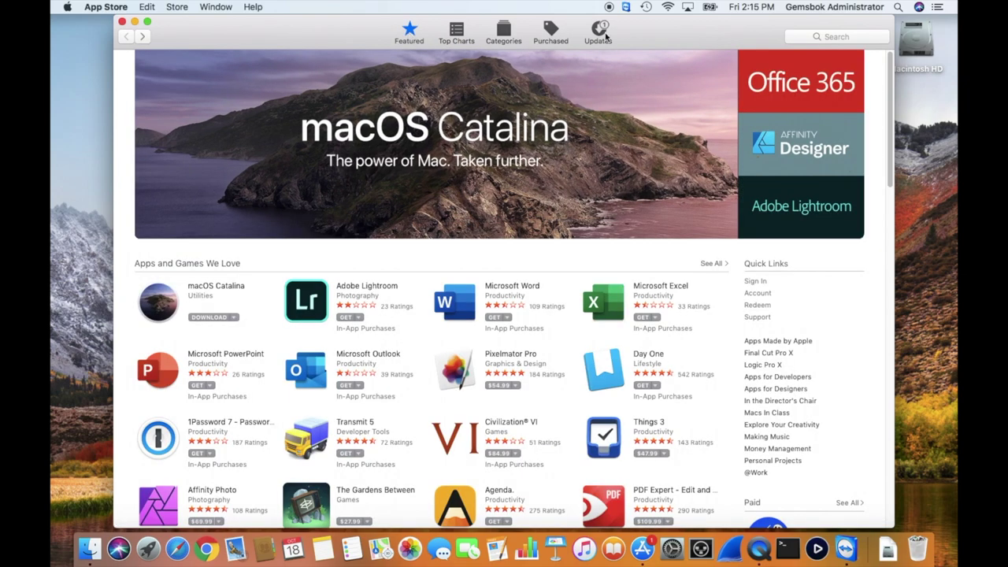
- Search the store for 'mojave', see only third-party apps, and close the App Store
click(836, 36)
text(mo)
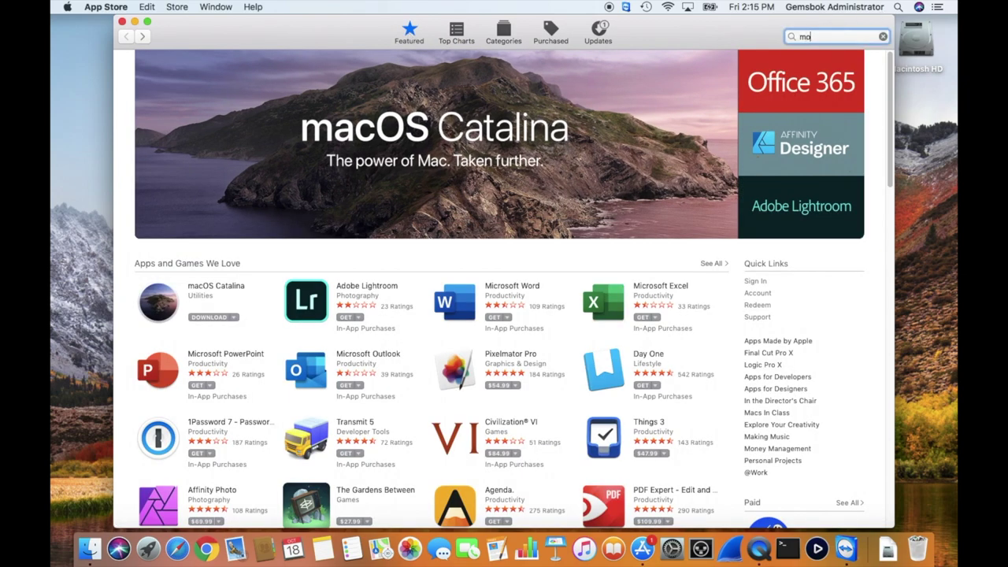
text(jave)
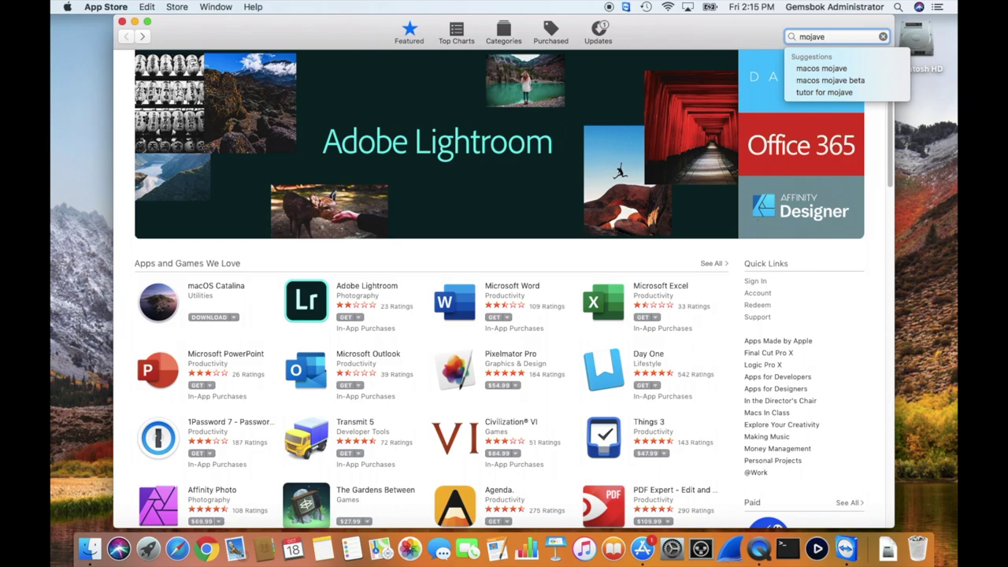
key(Return)
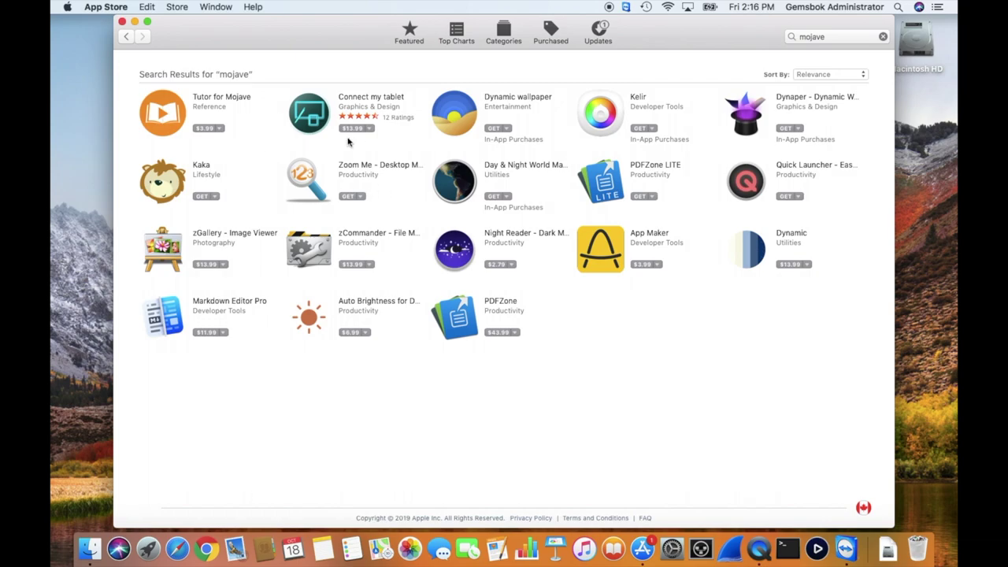
key(super+q)
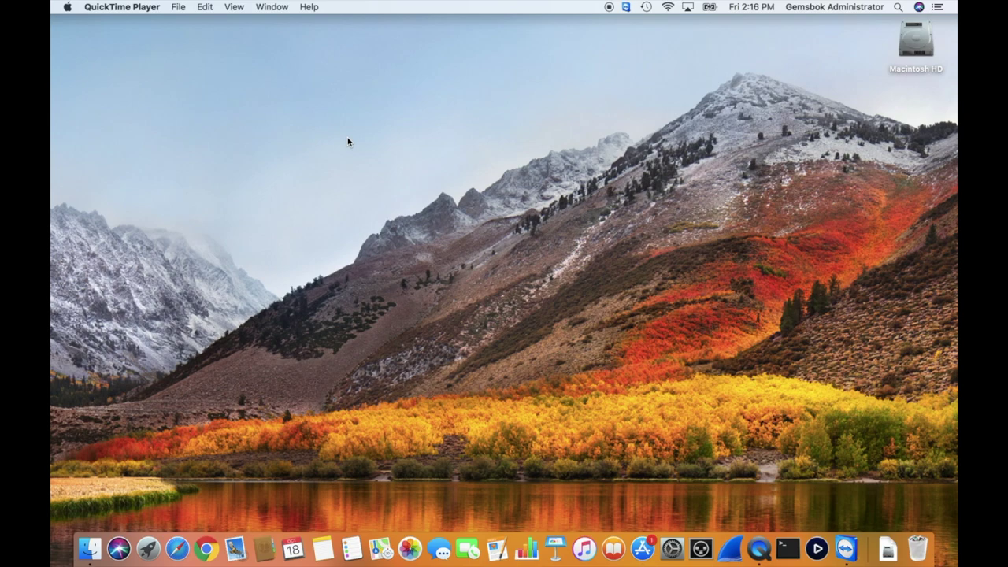
- Launch Safari and load the pasted support.apple.com HT210190 Mojave upgrade address
click(350, 198)
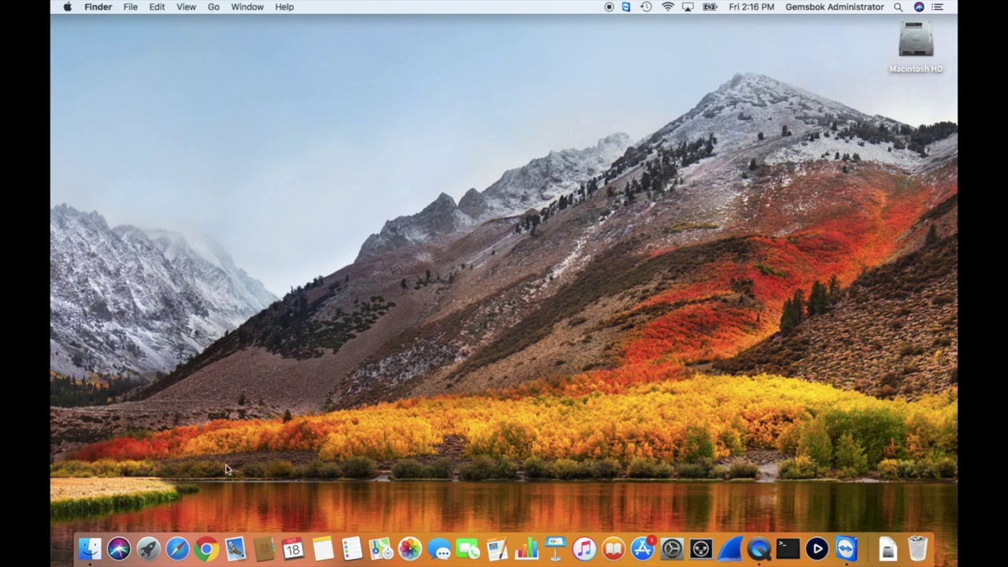
click(176, 545)
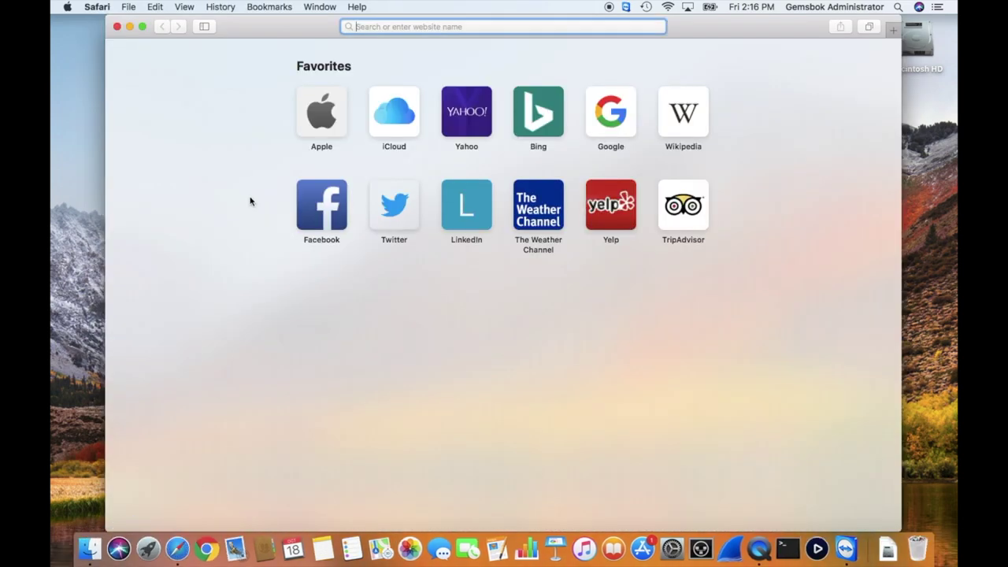
text(https://support.apple.com/en-us/HT210190)
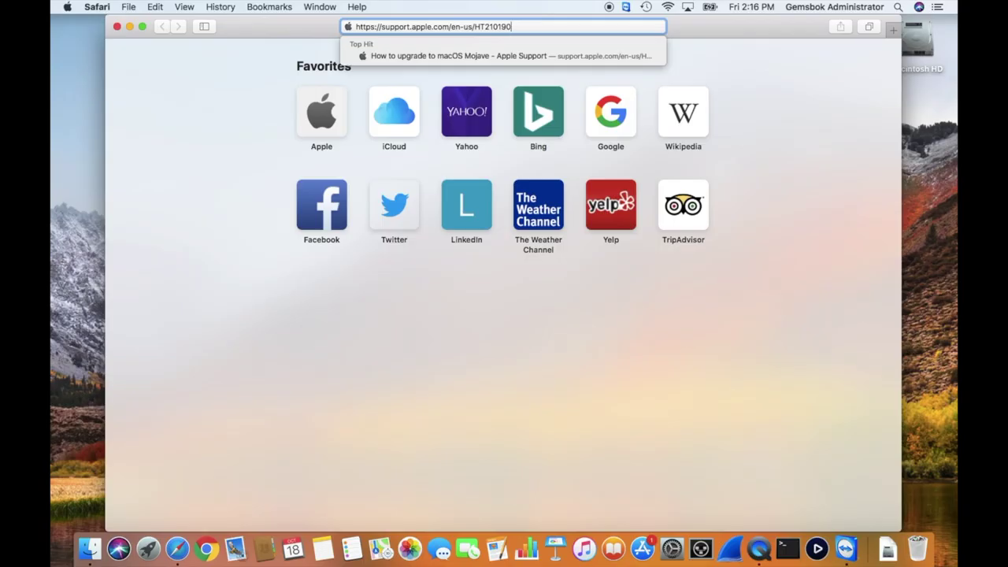
key(Return)
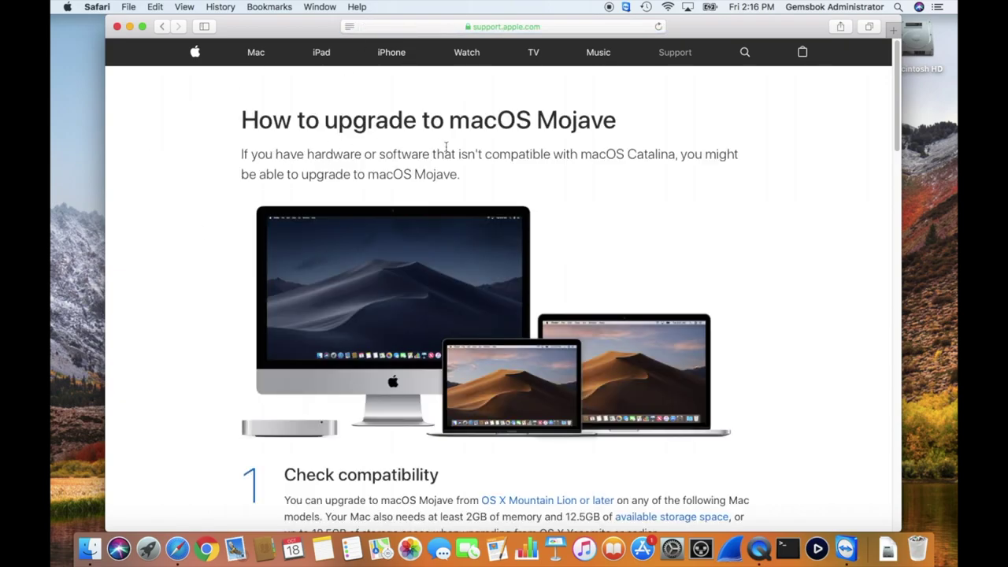
- Scroll the Mojave upgrade page down to its Check compatibility requirements
scroll(222, 220, down, 3)
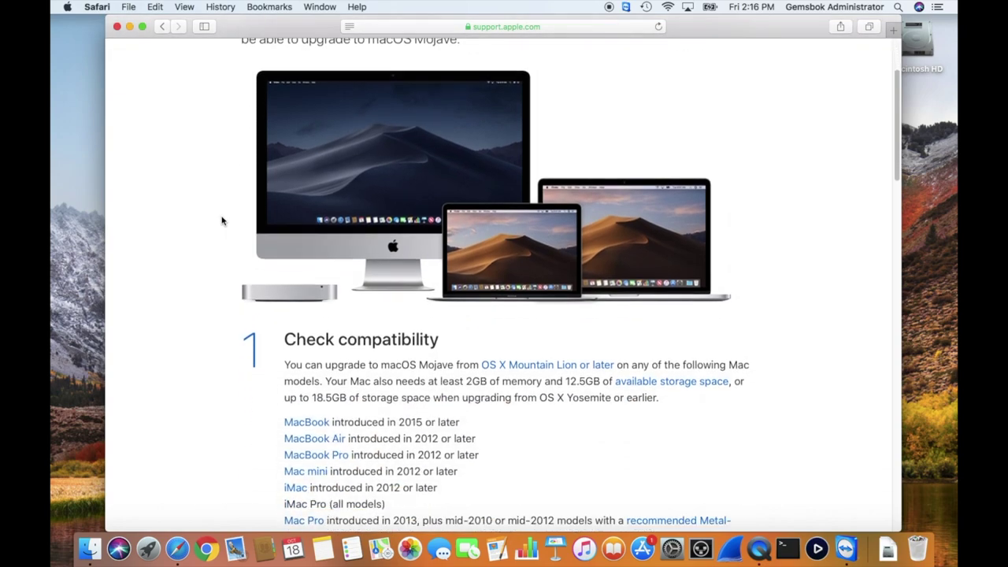
scroll(222, 220, down, 2)
scroll(222, 221, down, 3)
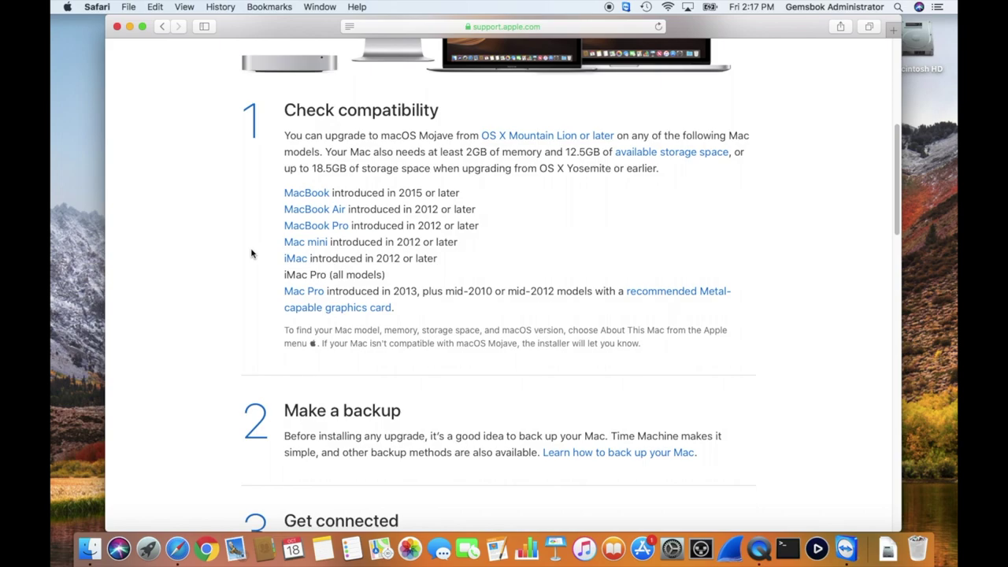
- Scroll to step 4, Download macOS Mojave, and its Get macOS Mojave link
scroll(252, 253, down, 5)
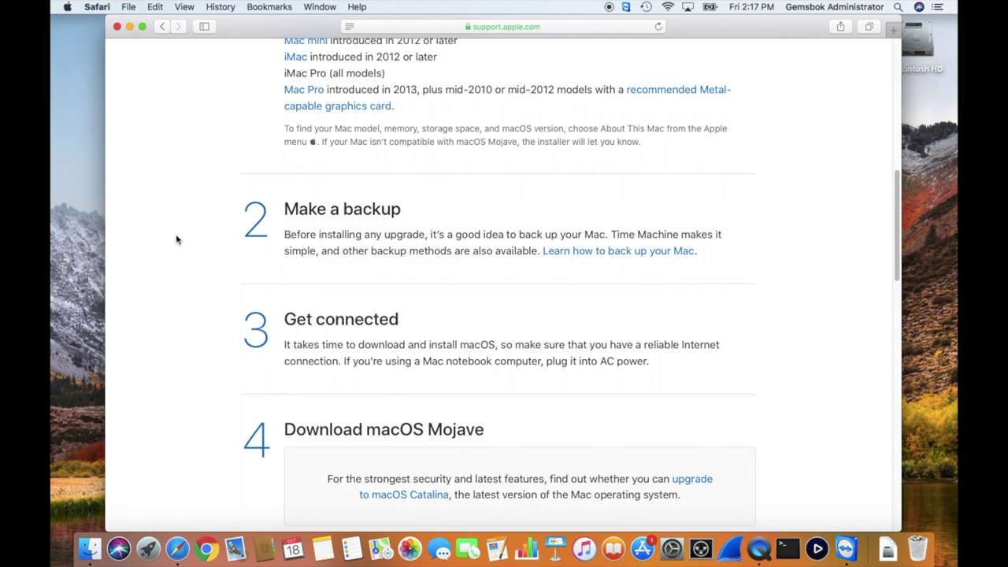
scroll(175, 239, down, 4)
scroll(175, 239, down, 1)
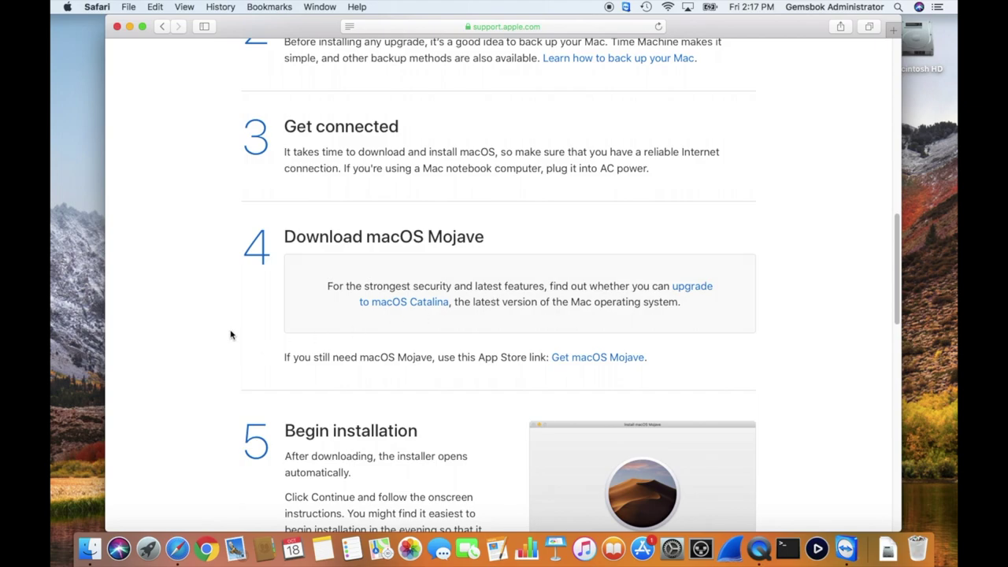
scroll(231, 337, down, 3)
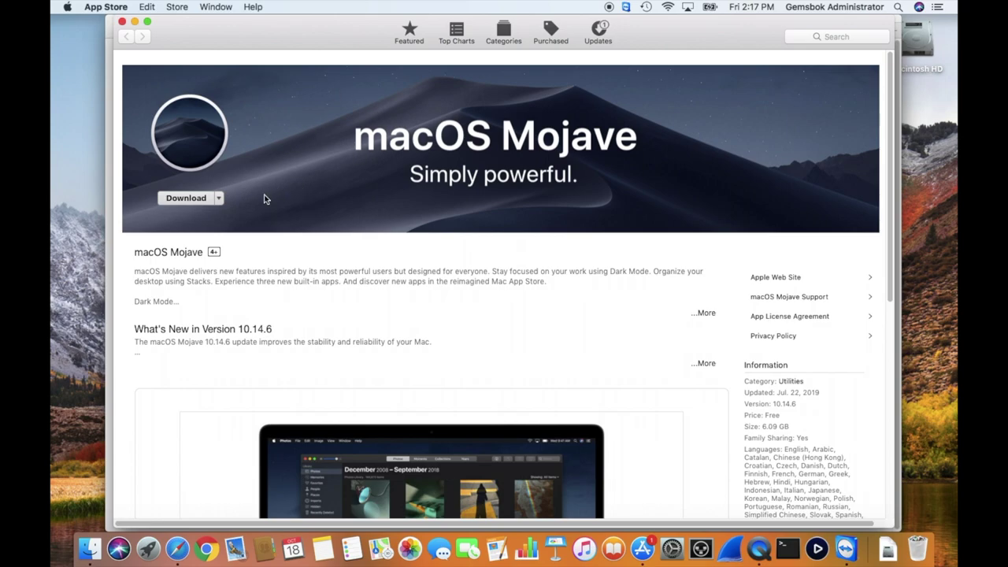
- Download macOS Mojave from its App Store page
click(186, 199)
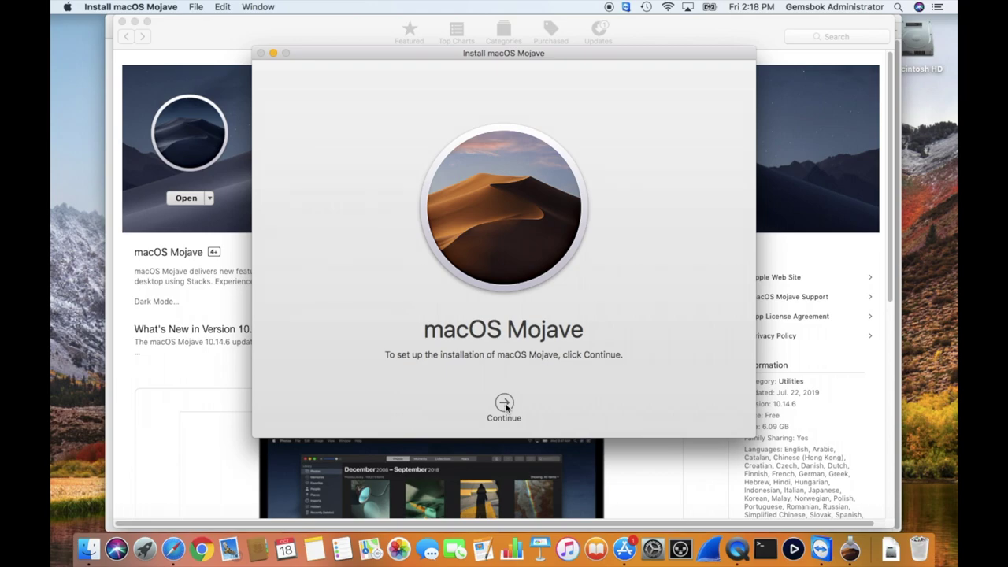
- Continue past the installer welcome screen and agree to the license terms
click(505, 405)
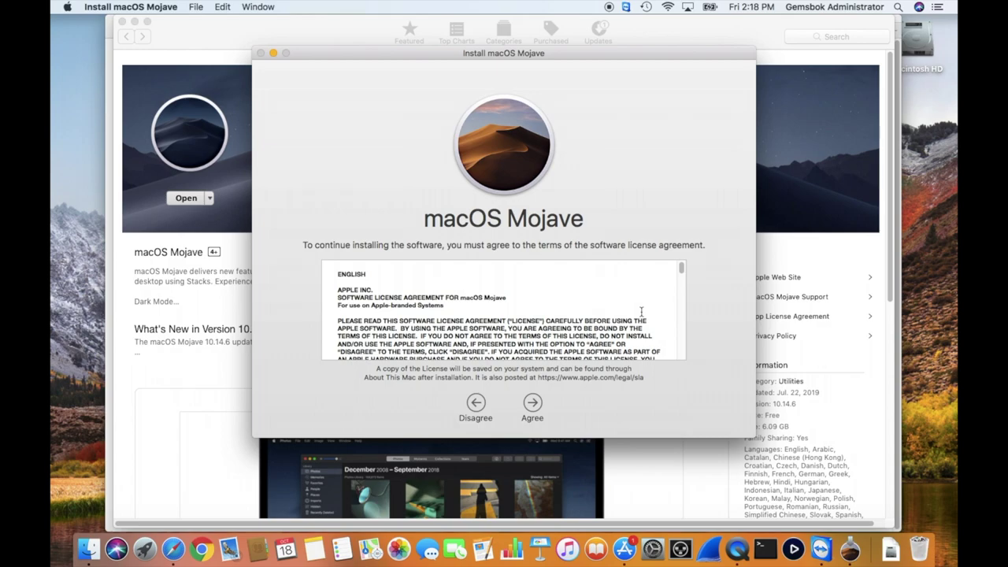
click(532, 405)
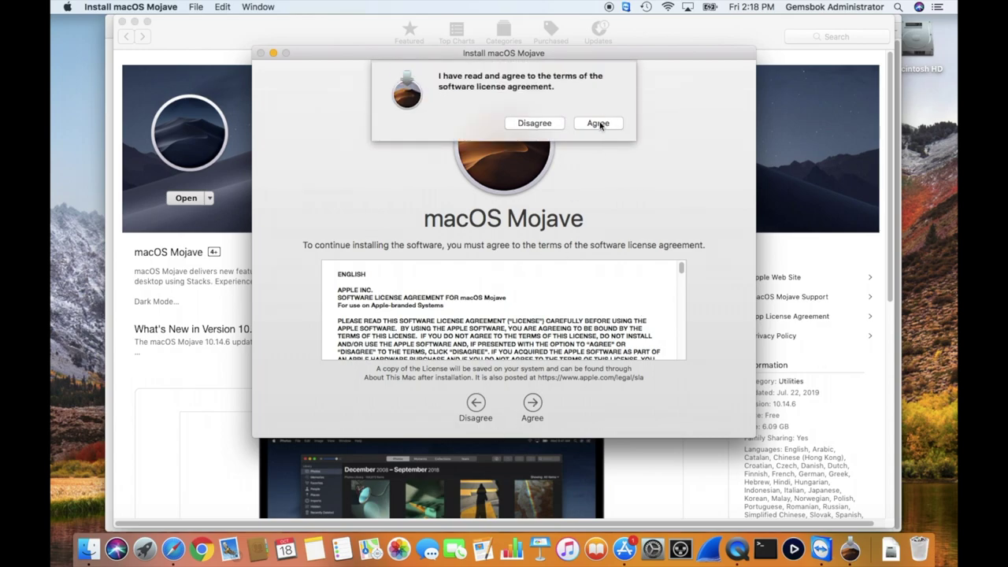
click(598, 123)
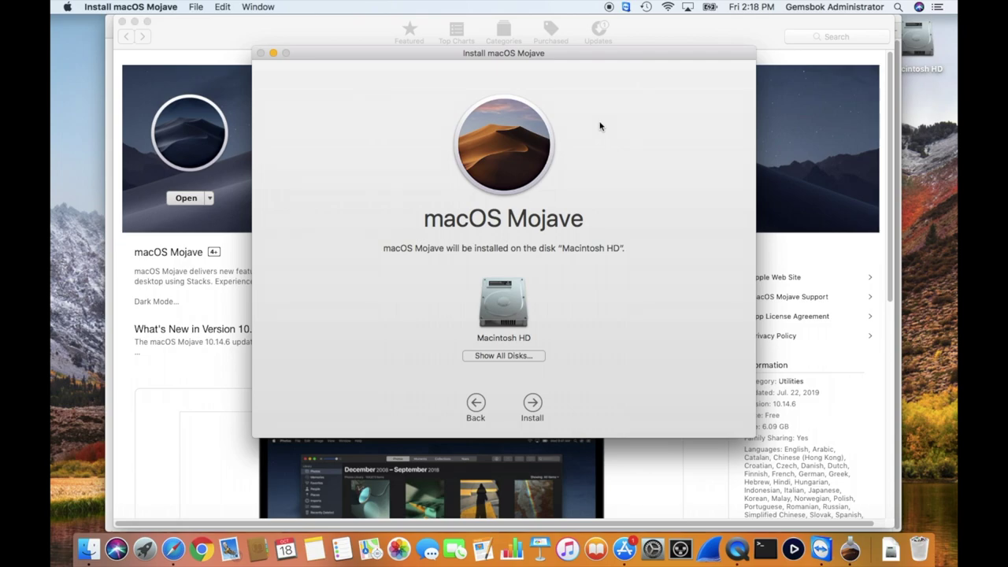